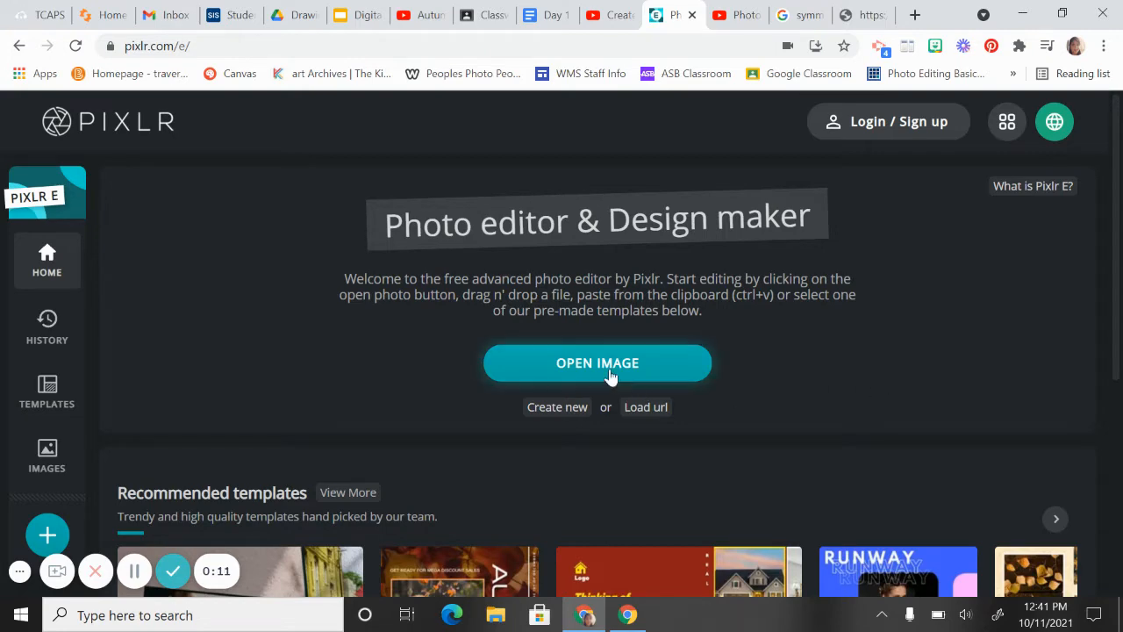
{"action": "left_click", "coordinate": [609, 368]}
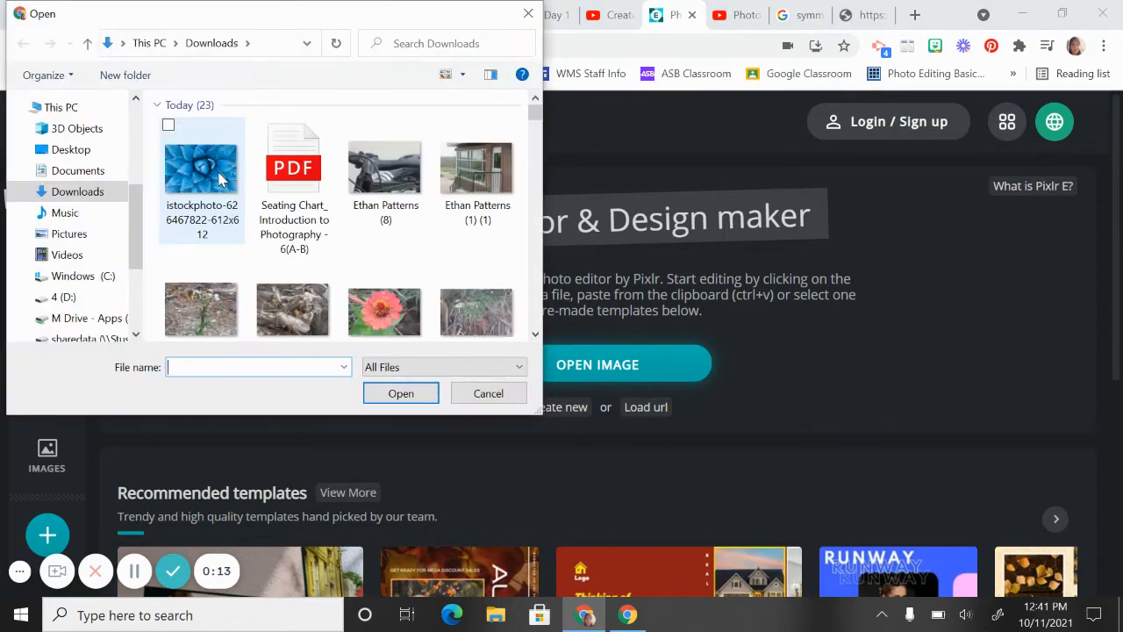
{"action": "double_click", "coordinate": [215, 178]}
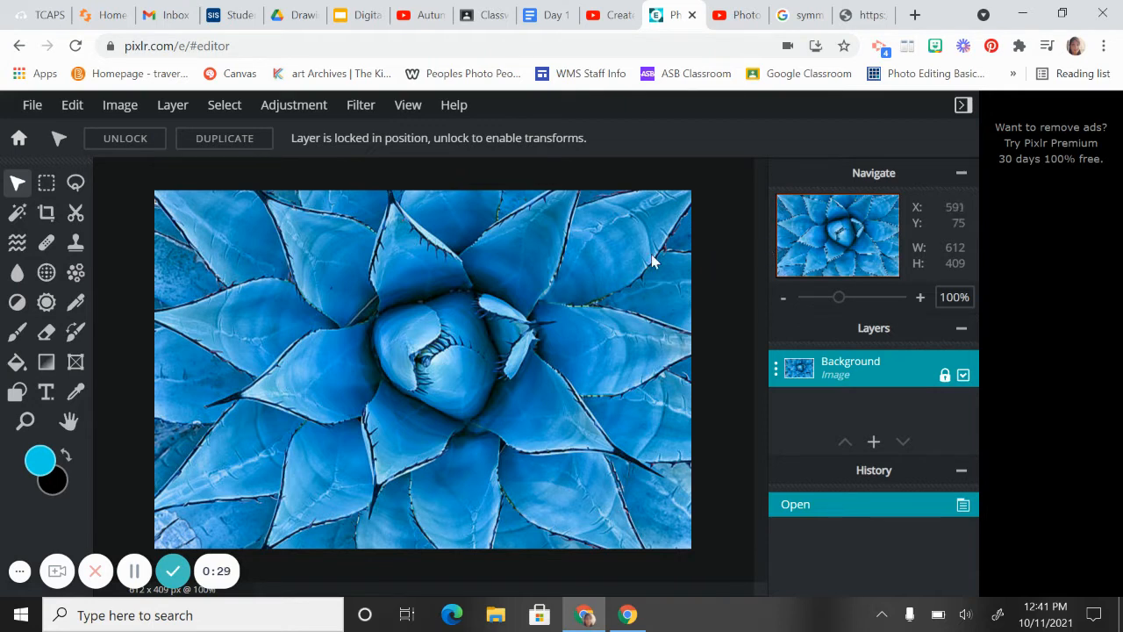
Resize the canvas to a width of 1224 with the anchor at middle left, adding empty space beside the photo
{"action": "left_click", "coordinate": [121, 109]}
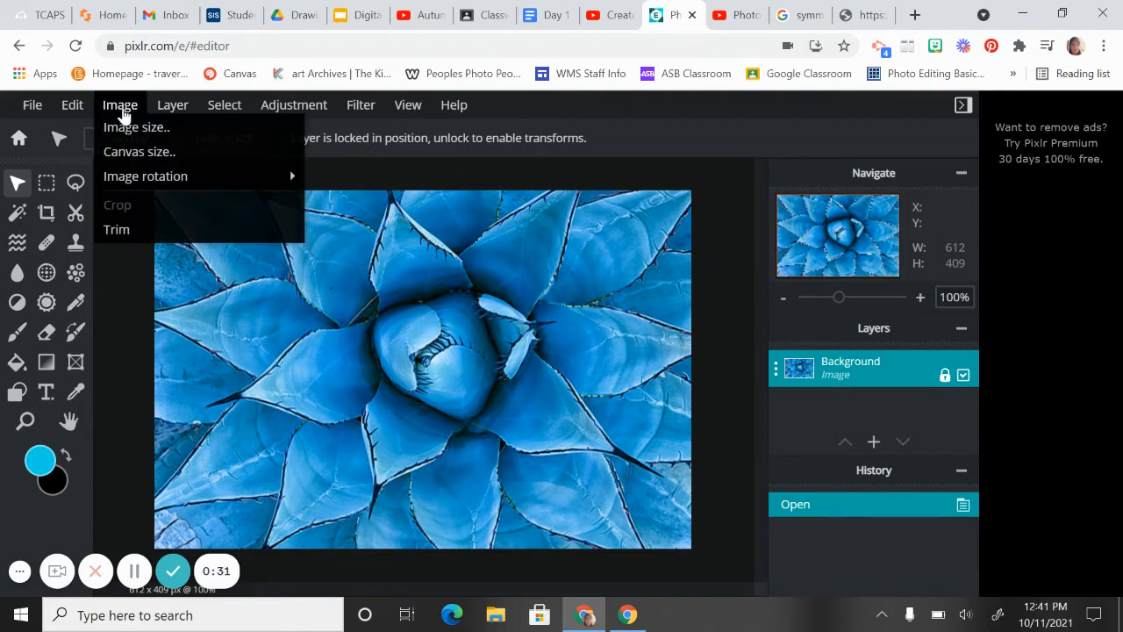
{"action": "left_click", "coordinate": [116, 150]}
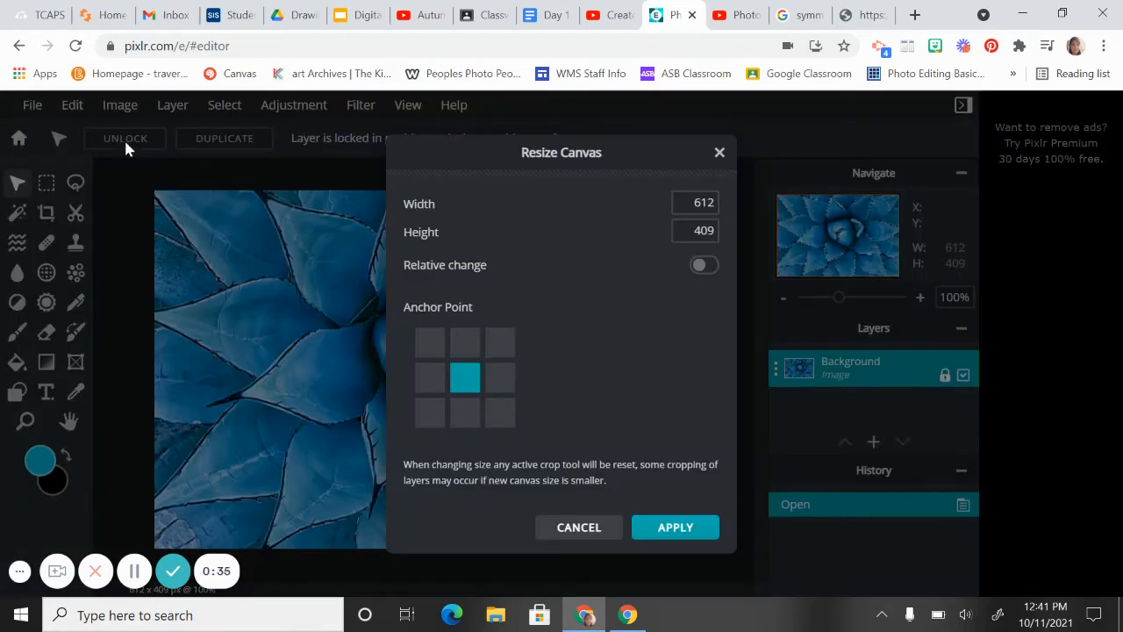
{"action": "left_click", "coordinate": [428, 386]}
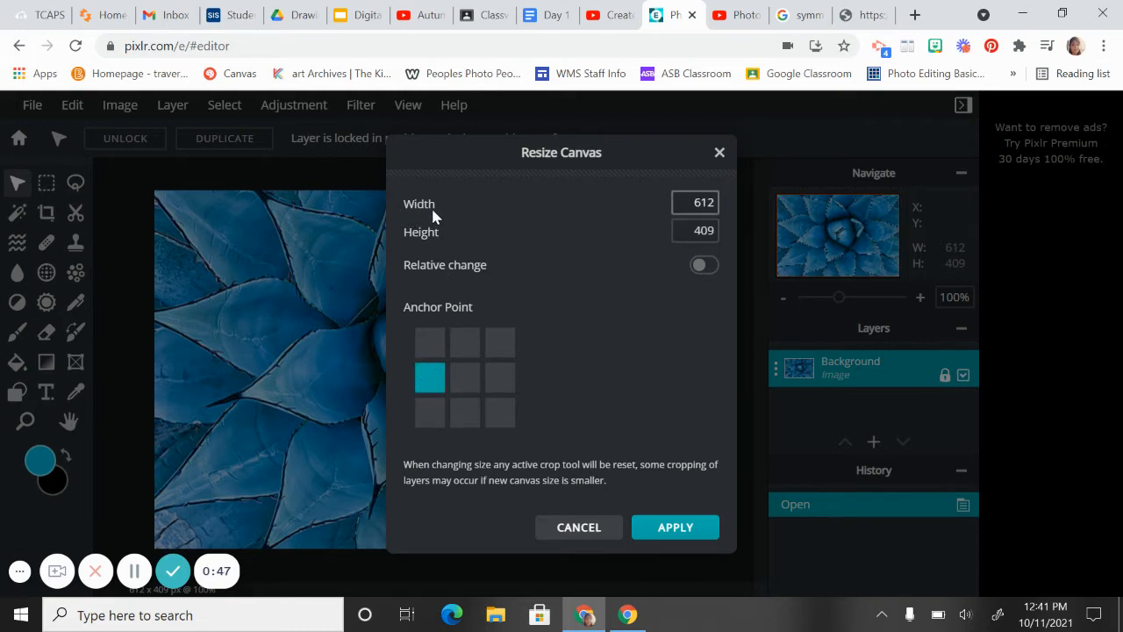
{"action": "left_click", "coordinate": [691, 203]}
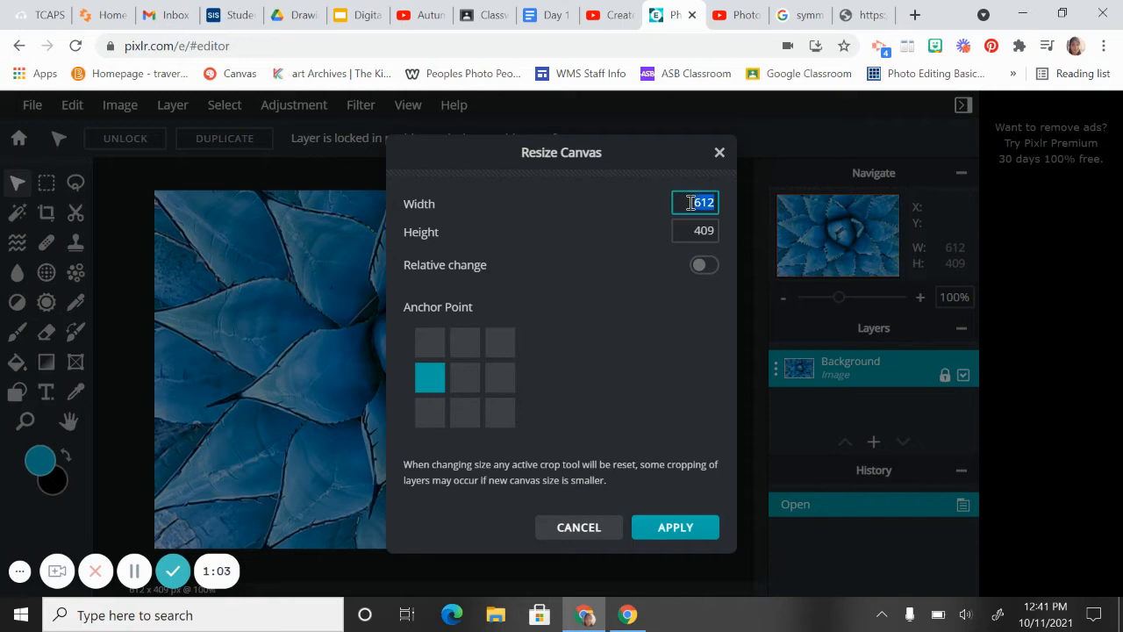
{"action": "type", "text": "1"}
{"action": "type", "text": "224"}
{"action": "left_click", "coordinate": [656, 529]}
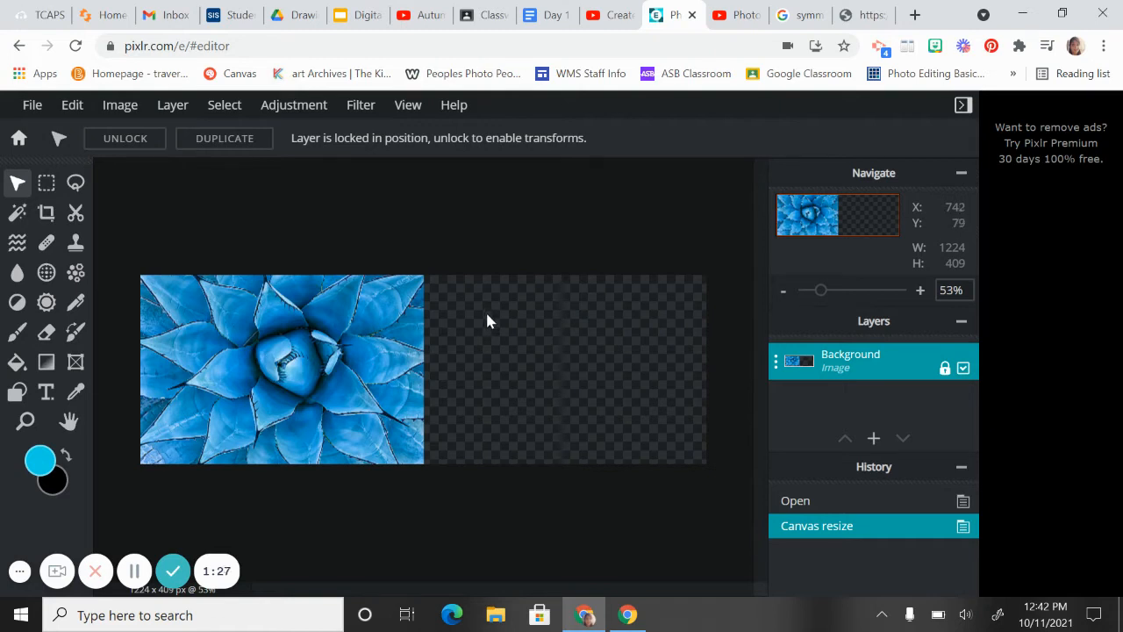
Duplicate the photo layer, move the copy into the empty right half of the canvas, and flip it horizontally
{"action": "left_click", "coordinate": [174, 109]}
{"action": "left_click", "coordinate": [187, 149]}
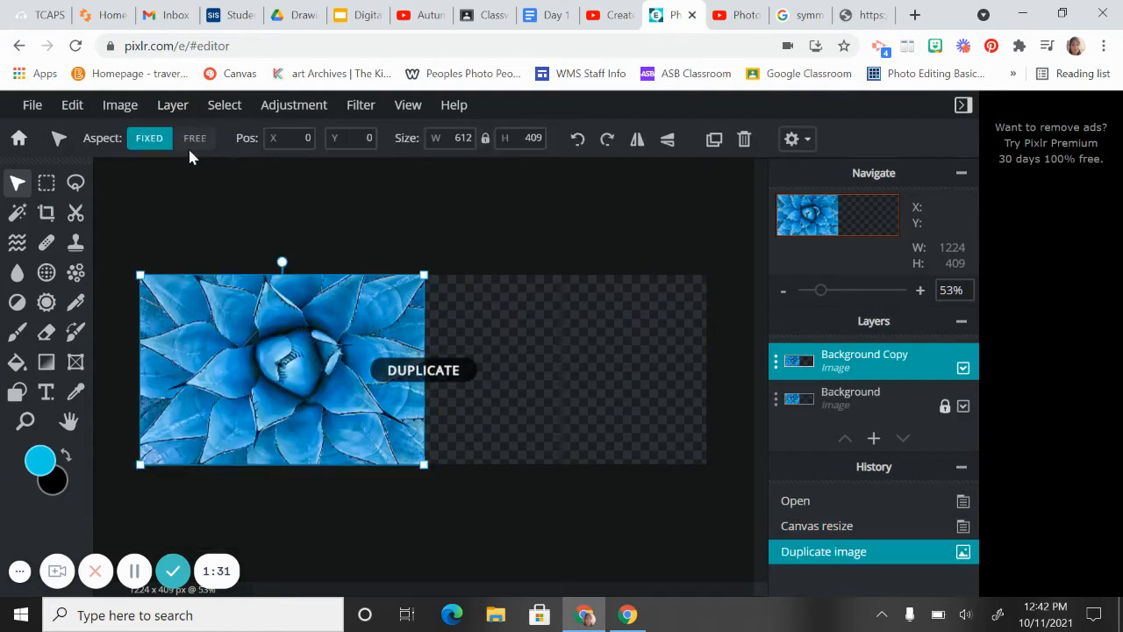
{"action": "left_click_drag", "start_coordinate": [254, 340], "coordinate": [527, 340]}
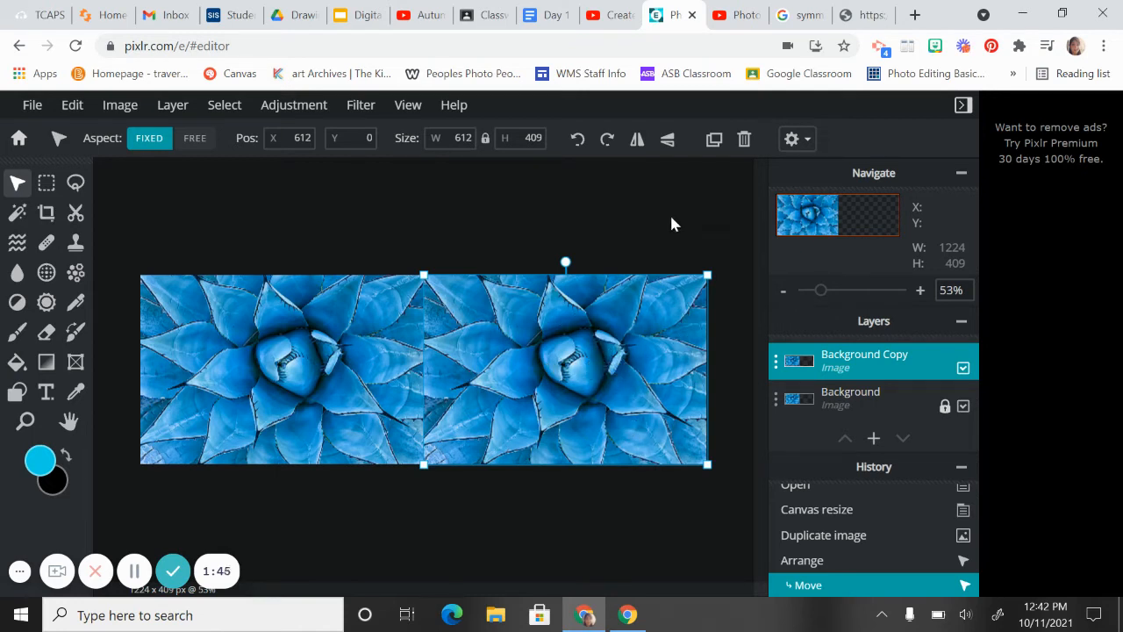
{"action": "left_click", "coordinate": [640, 145]}
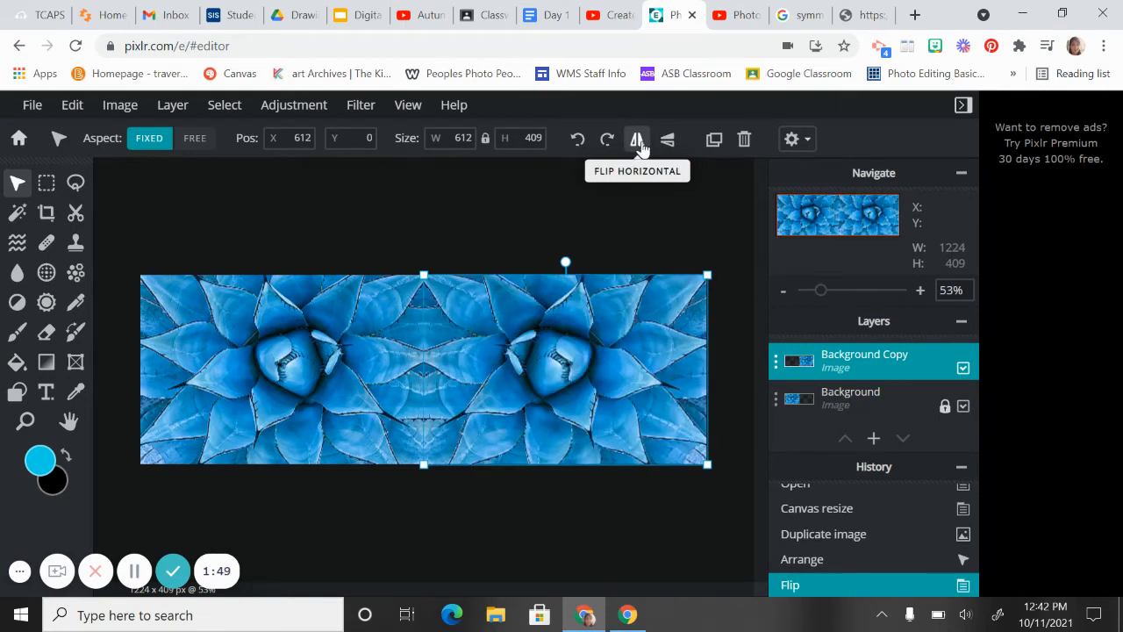
{"action": "left_click", "coordinate": [436, 235]}
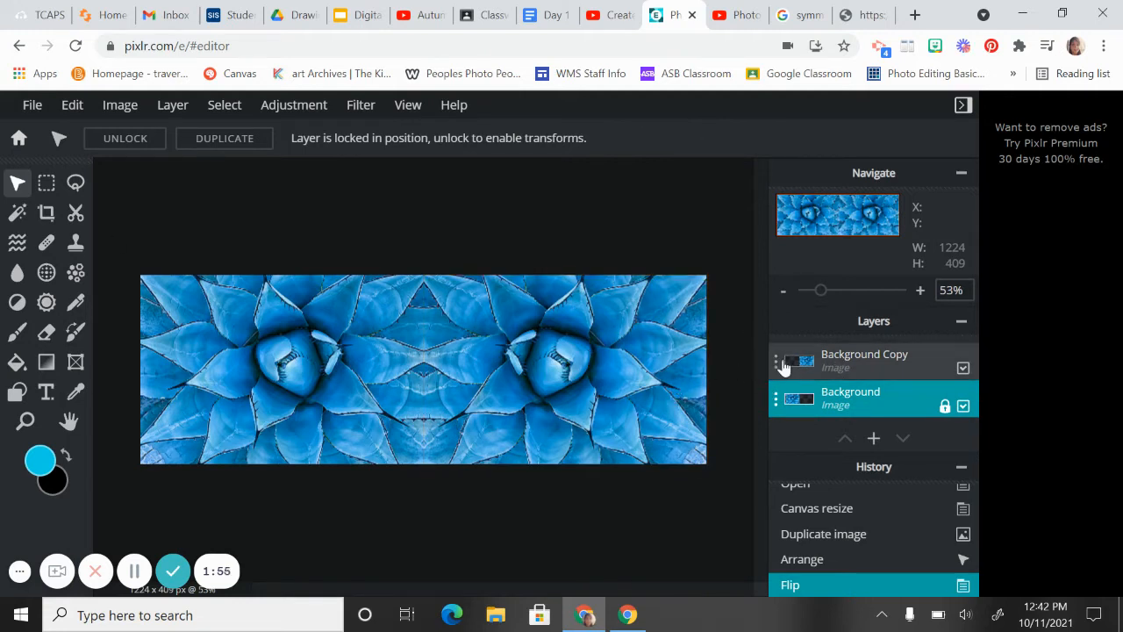
Merge the horizontally flipped copy down into the Background layer
{"action": "left_click", "coordinate": [842, 360]}
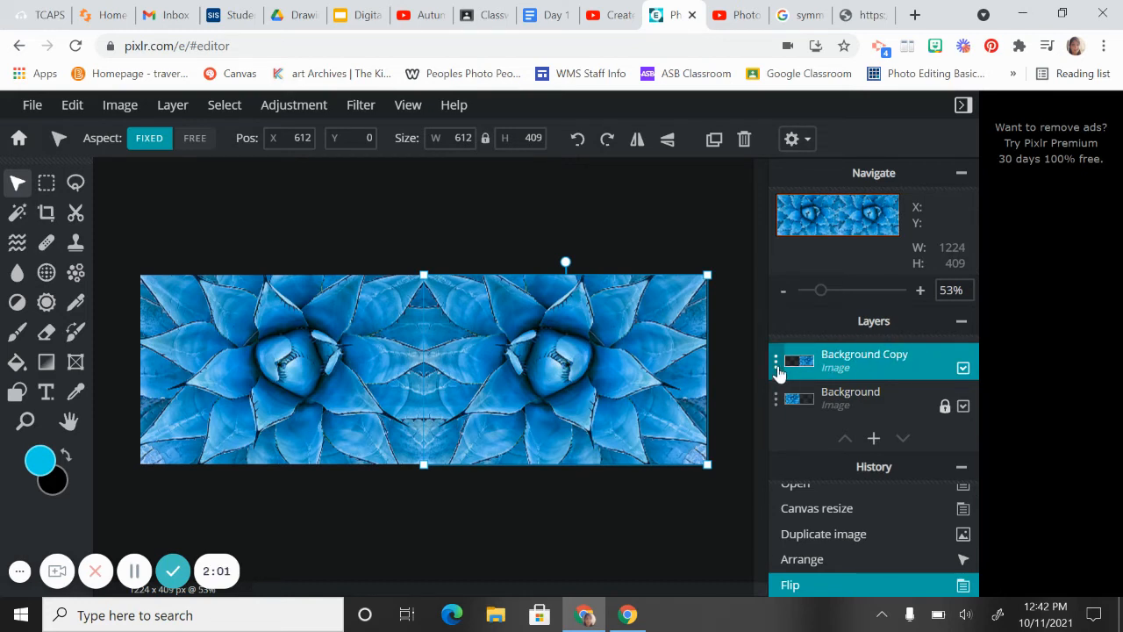
{"action": "left_click", "coordinate": [777, 369]}
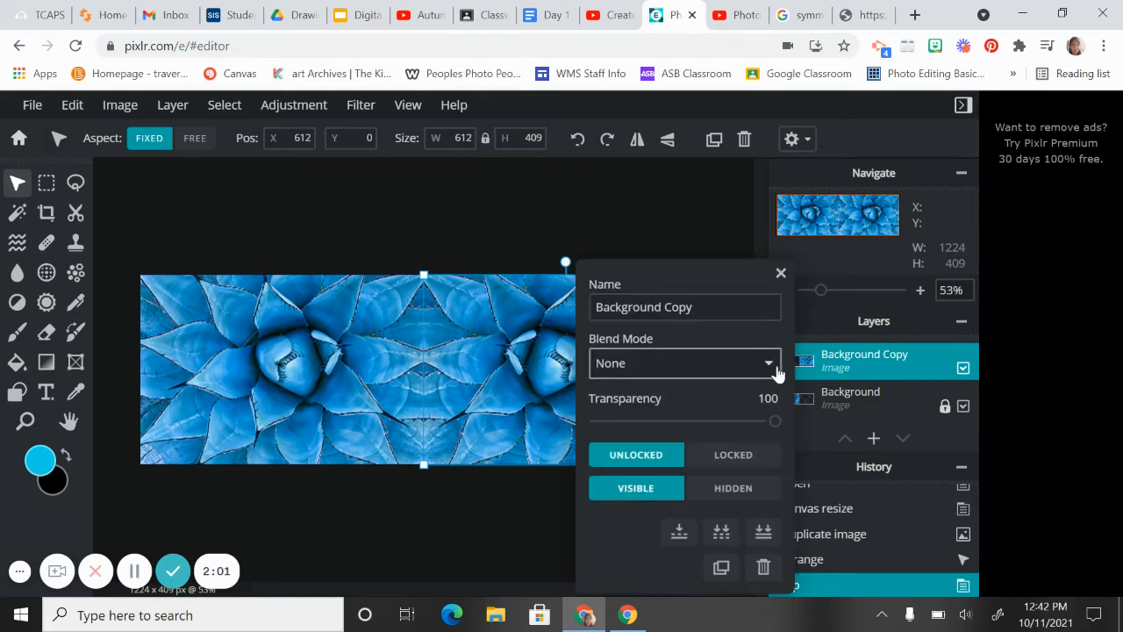
{"action": "left_click", "coordinate": [680, 533]}
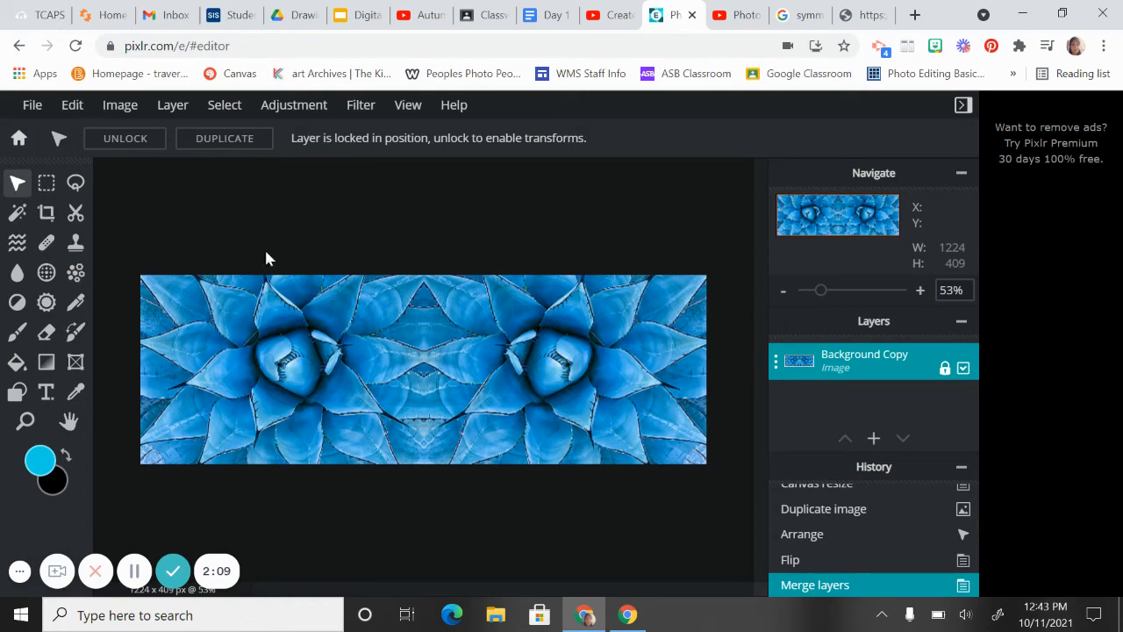
Resize the canvas to a height of 818 with the anchor at bottom center, adding empty space above the image
{"action": "left_click", "coordinate": [129, 114]}
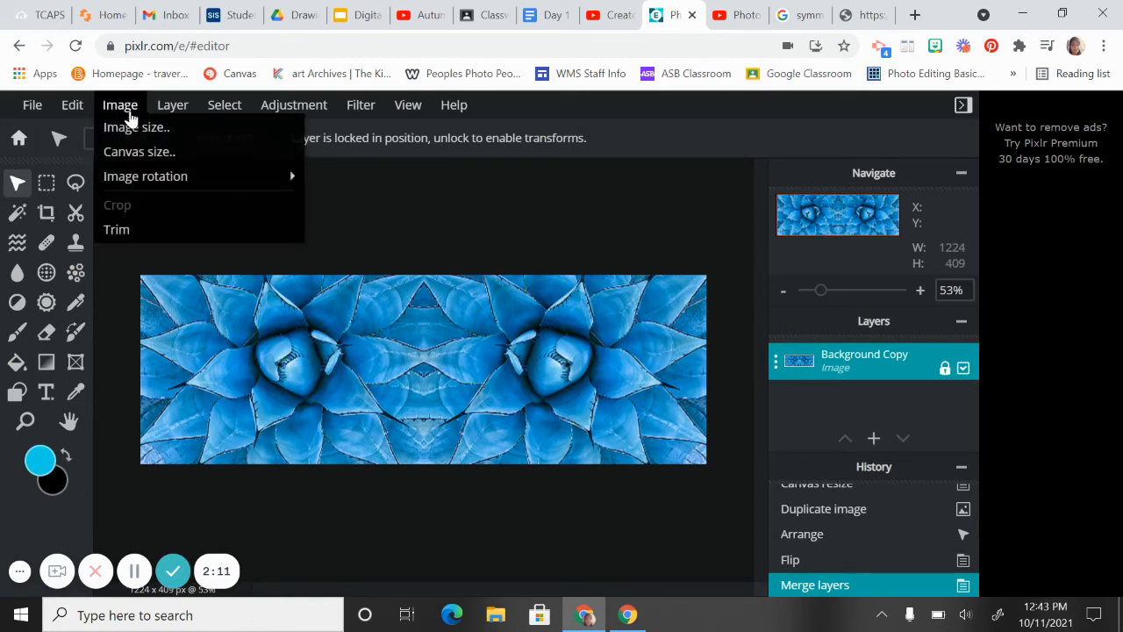
{"action": "left_click", "coordinate": [128, 154]}
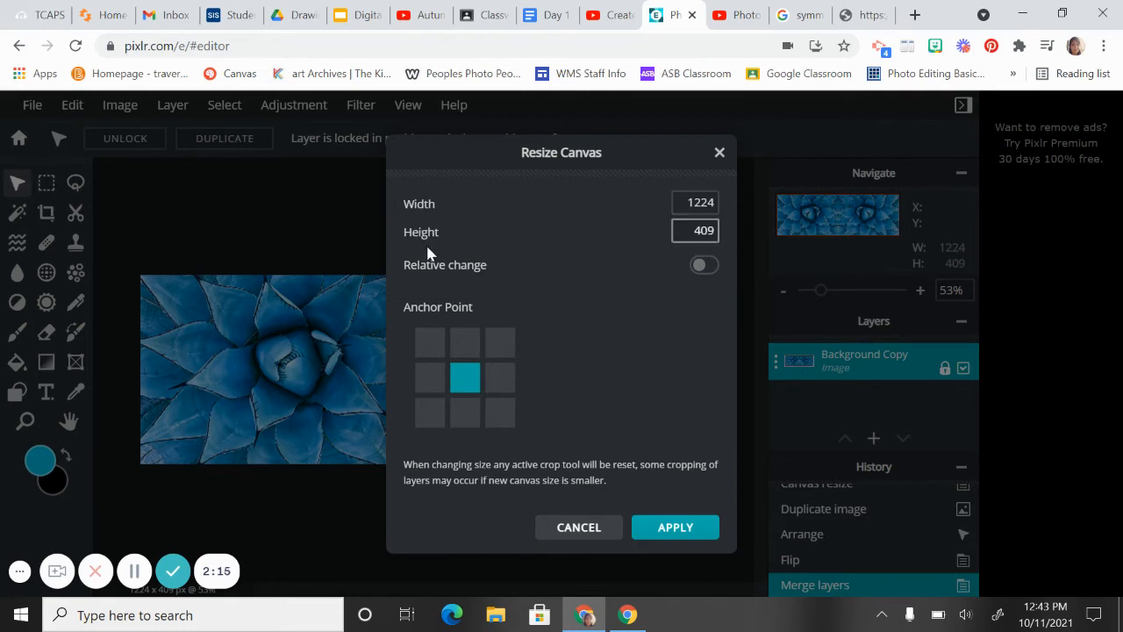
{"action": "left_click", "coordinate": [466, 415]}
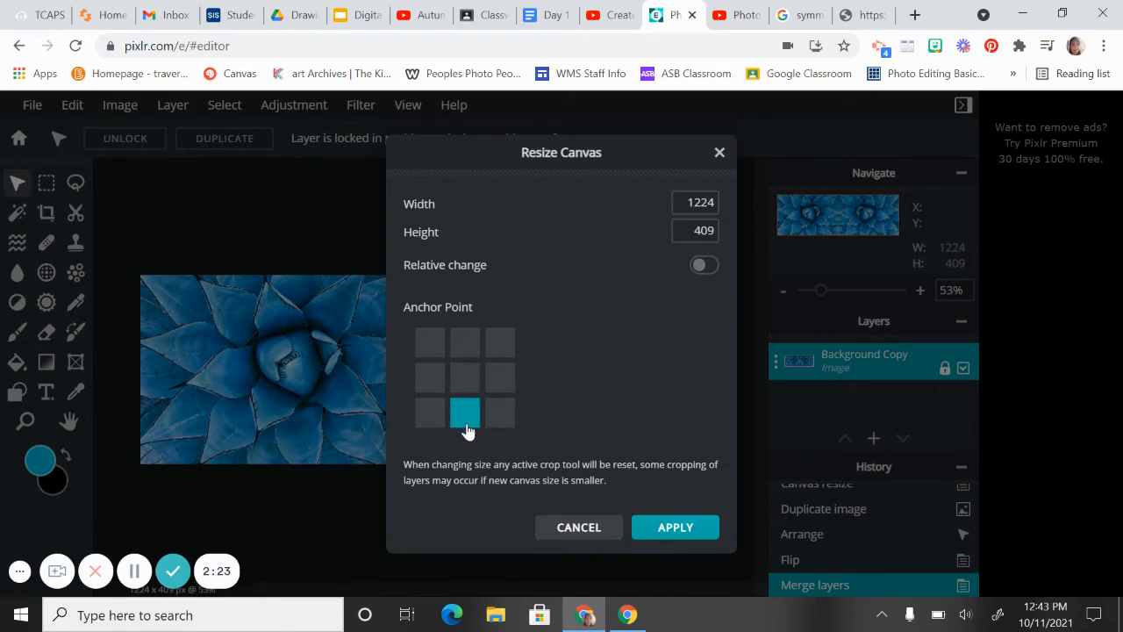
{"action": "double_click", "coordinate": [692, 231]}
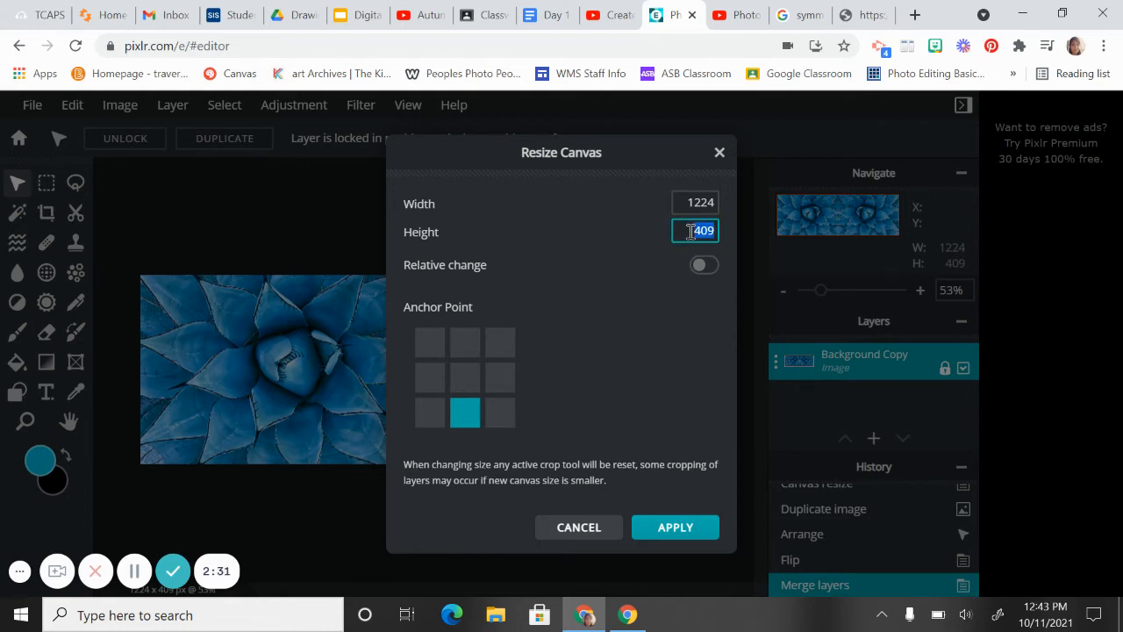
{"action": "type", "text": "818"}
{"action": "left_click", "coordinate": [674, 527]}
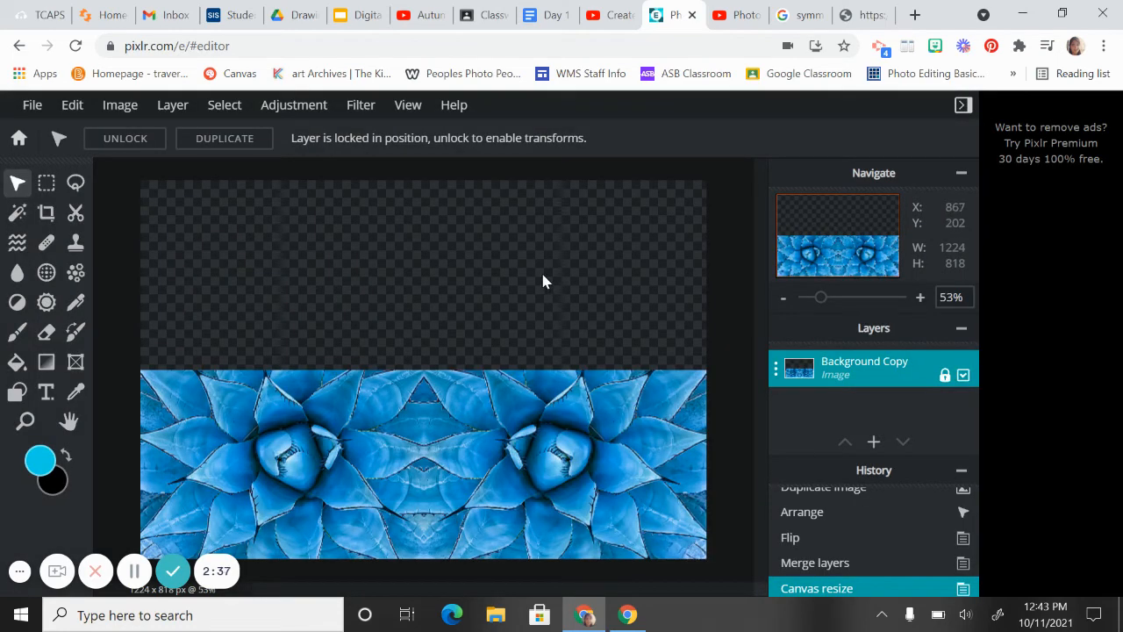
Duplicate the merged layer, move the copy into the empty upper half of the canvas, and flip it vertically
{"action": "scroll", "coordinate": [541, 269], "scroll_direction": "down", "scroll_amount": 1}
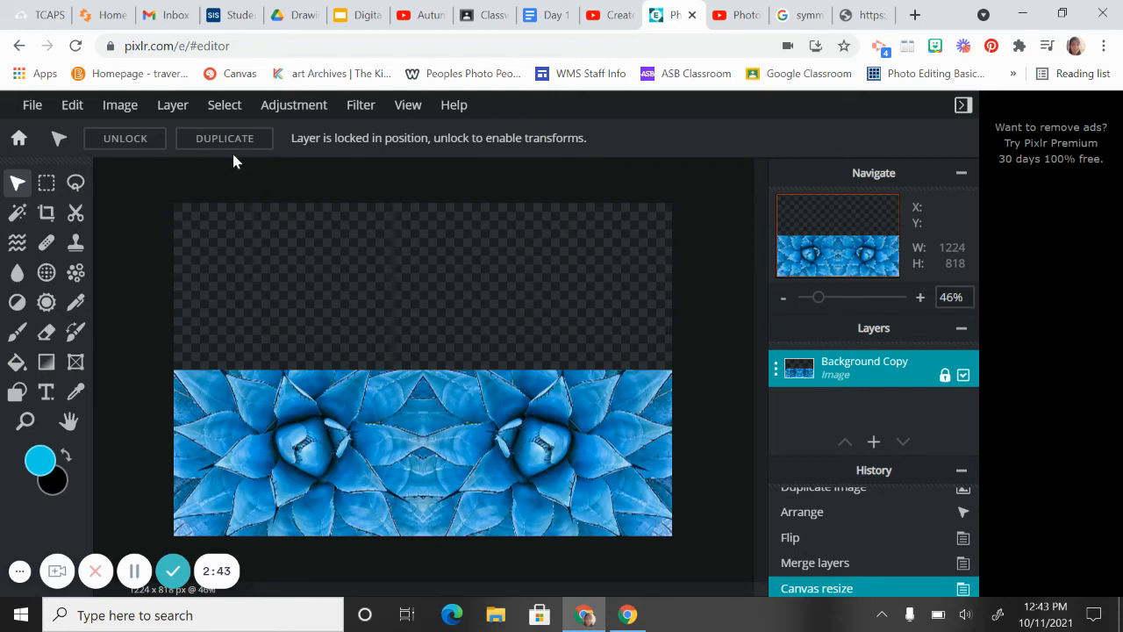
{"action": "left_click", "coordinate": [175, 106]}
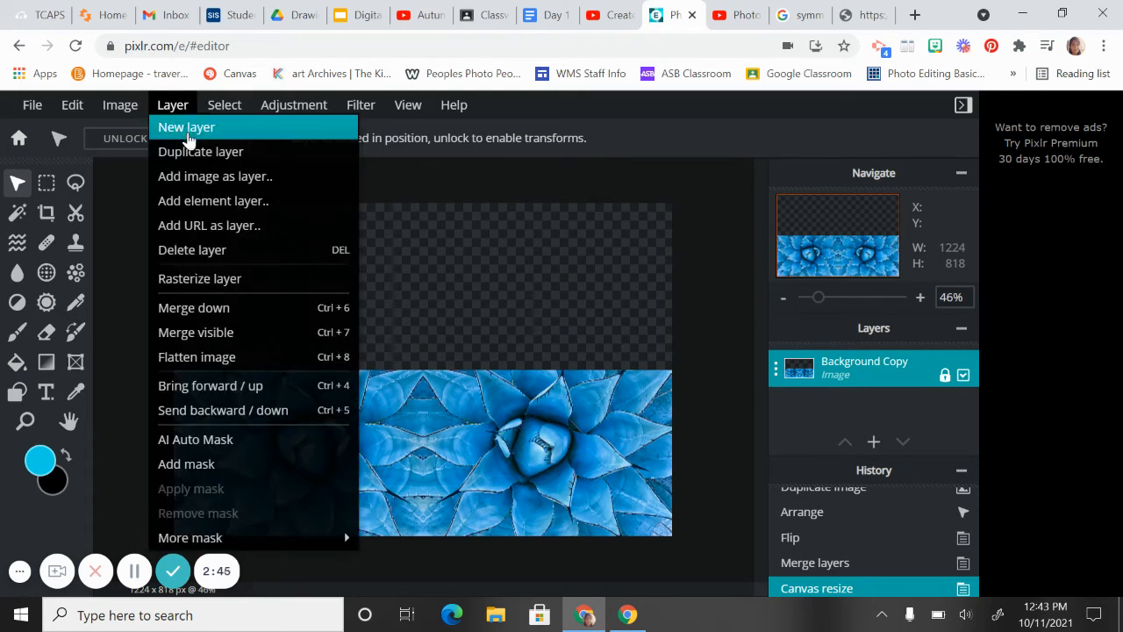
{"action": "left_click", "coordinate": [196, 151]}
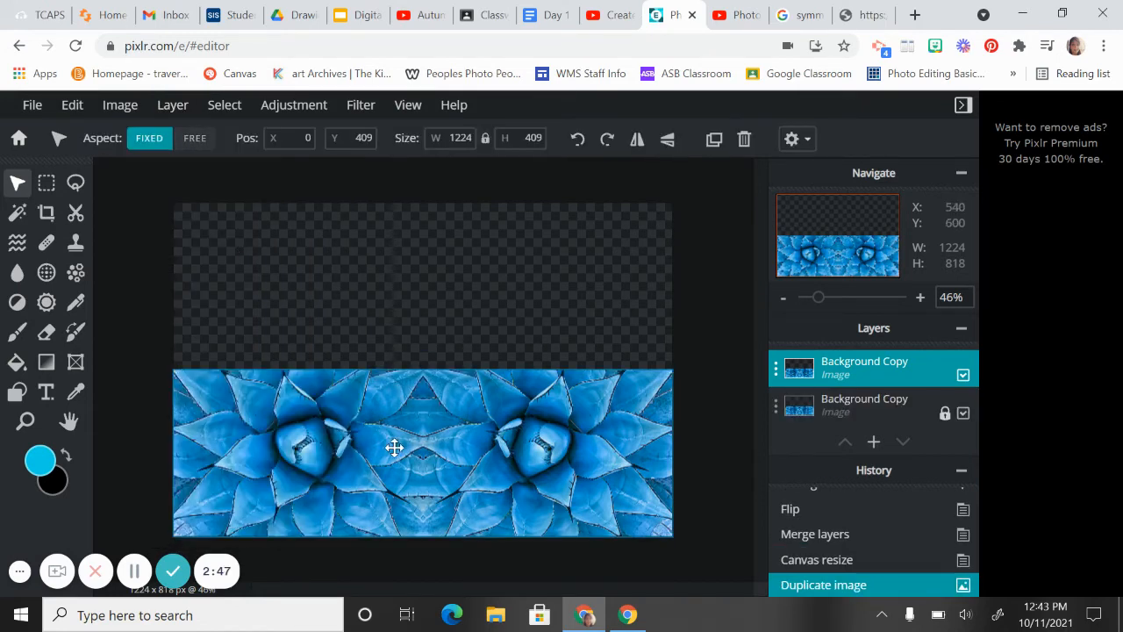
{"action": "left_click_drag", "start_coordinate": [394, 447], "coordinate": [397, 282]}
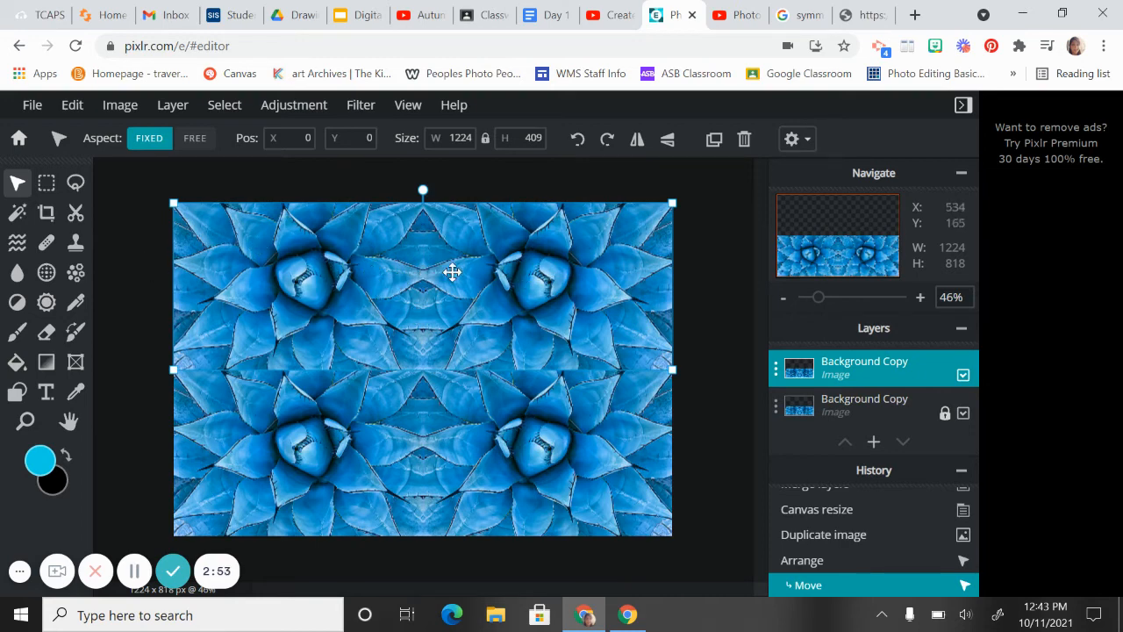
{"action": "left_click", "coordinate": [667, 143]}
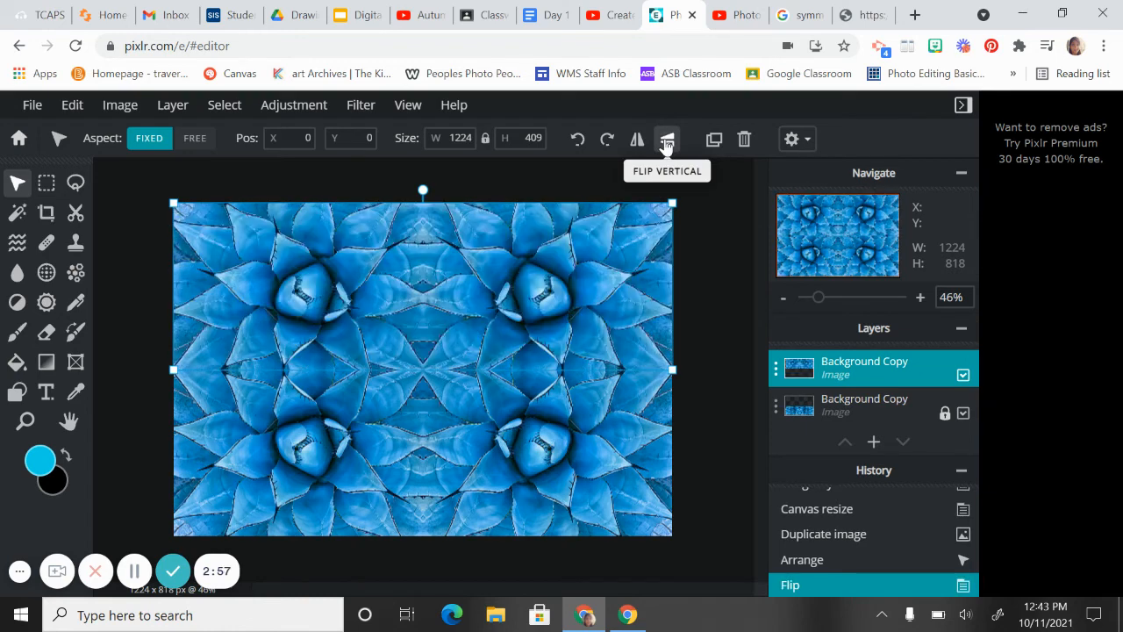
Merge the vertically flipped upper copy down into the locked layer beneath it
{"action": "left_click", "coordinate": [710, 332]}
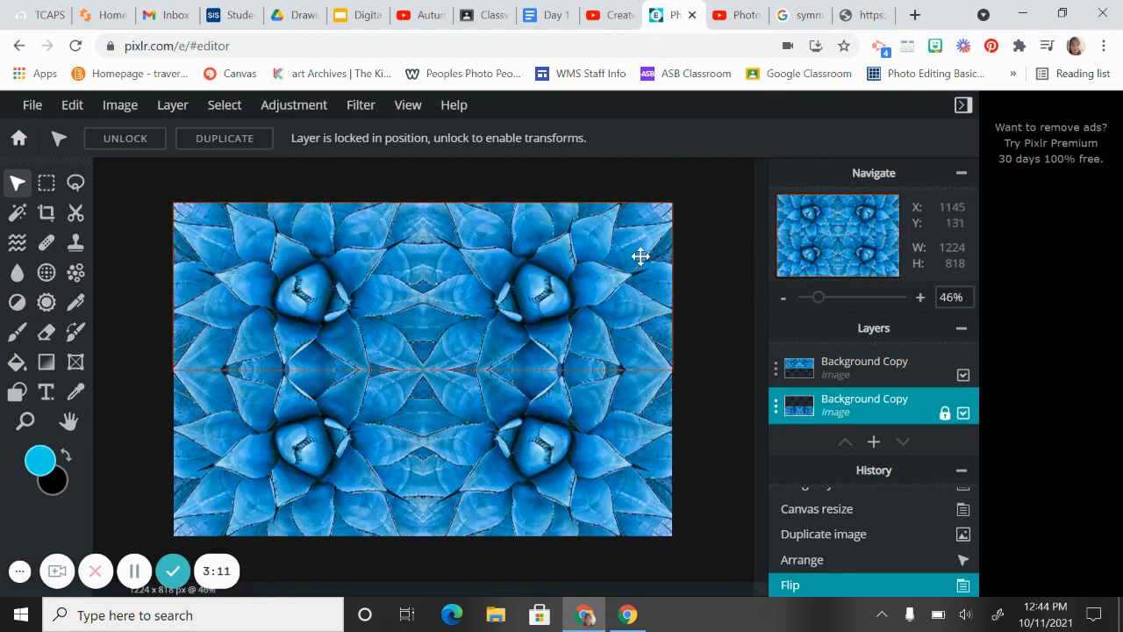
{"action": "left_click", "coordinate": [777, 368]}
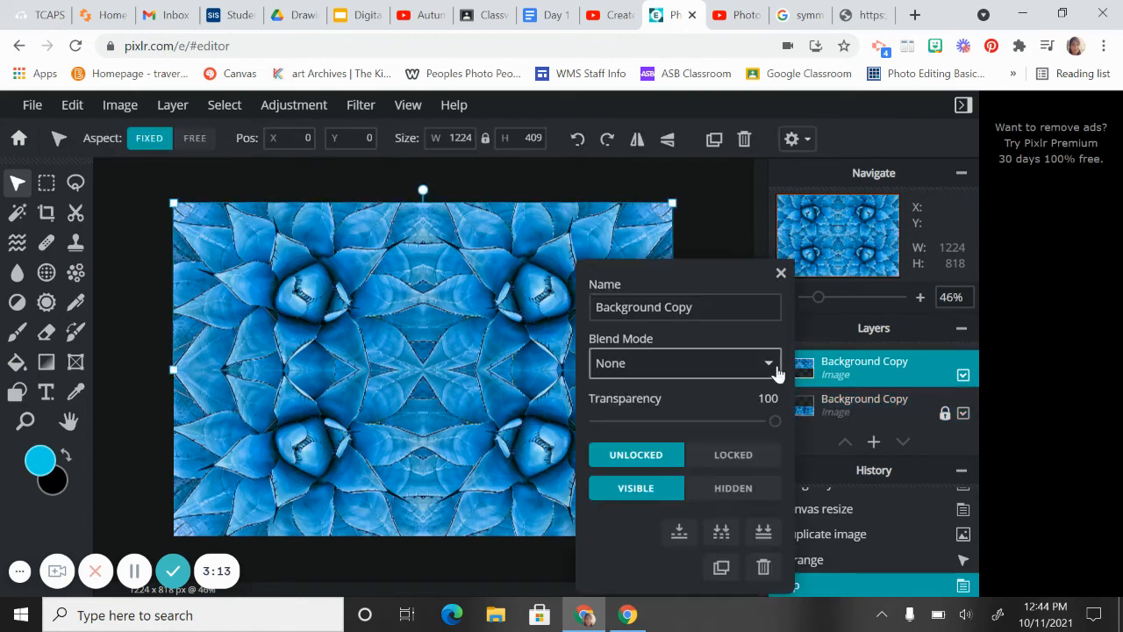
{"action": "left_click", "coordinate": [681, 532]}
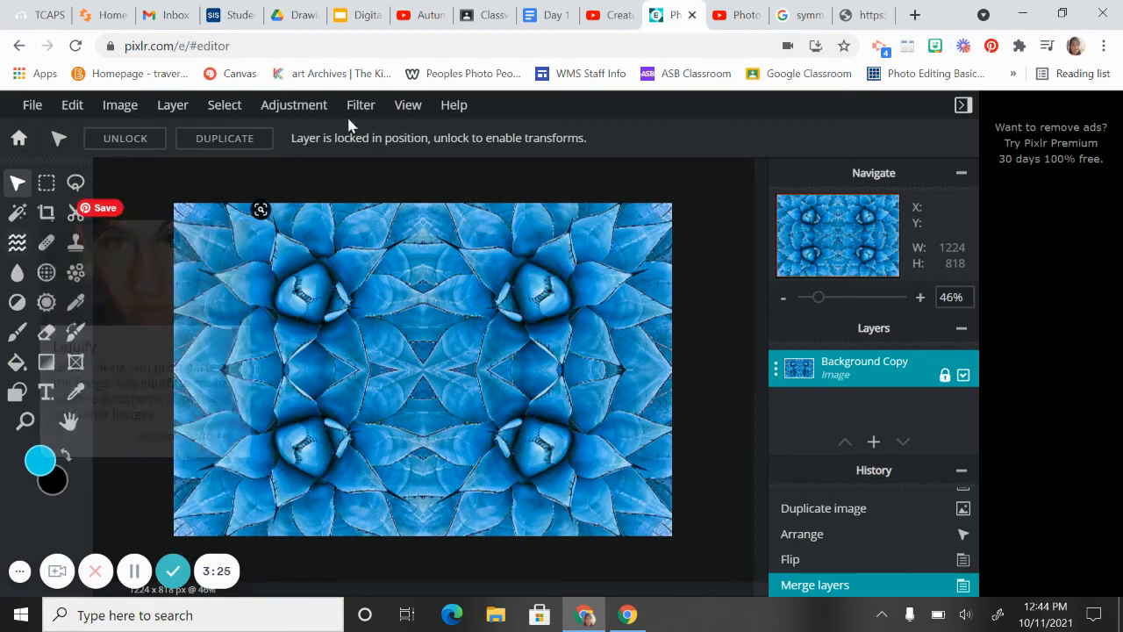
Apply a Hue & saturation adjustment to the mirrored image with hue 38, saturation -57 and lightness -8
{"action": "left_click", "coordinate": [298, 109]}
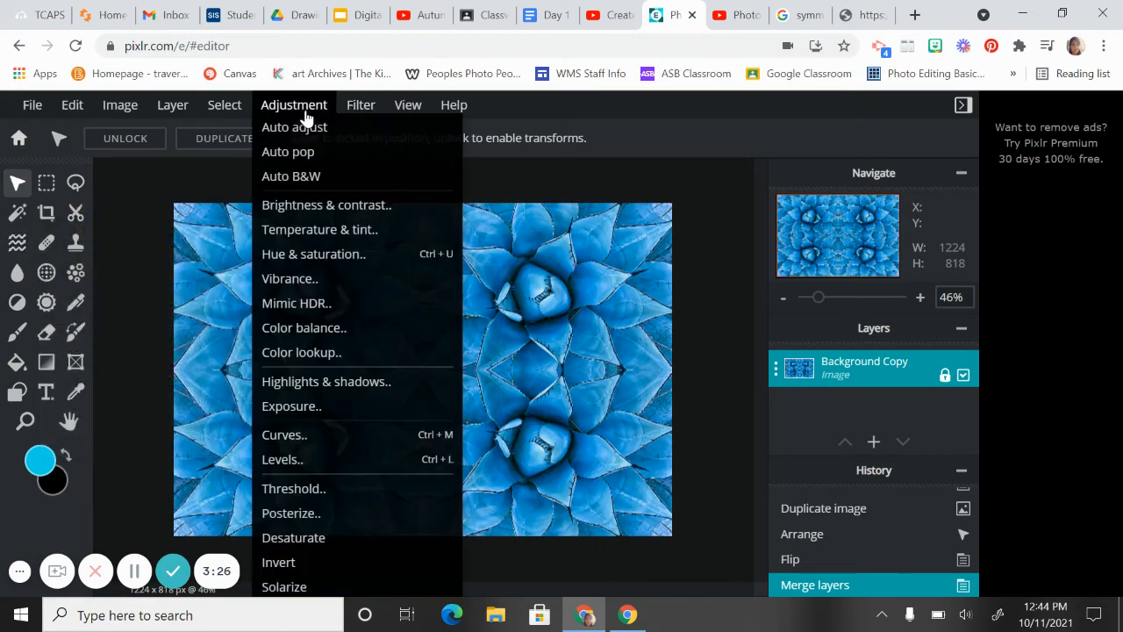
{"action": "left_click", "coordinate": [302, 256]}
{"action": "left_click_drag", "start_coordinate": [489, 276], "coordinate": [638, 178]}
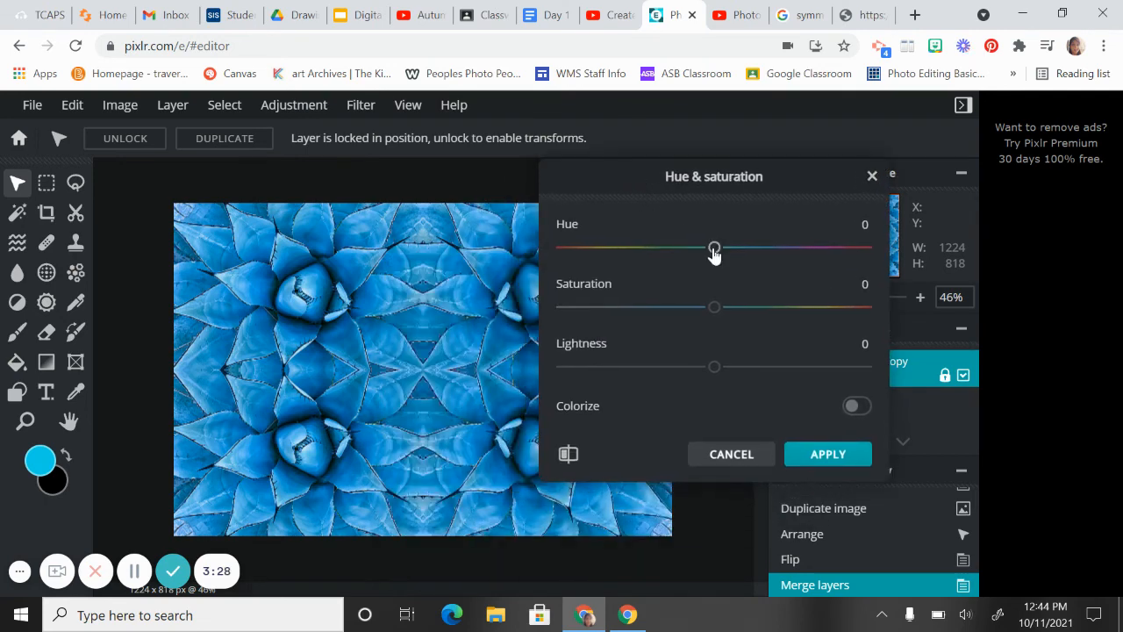
{"action": "left_click_drag", "start_coordinate": [714, 252], "coordinate": [653, 253]}
{"action": "left_click_drag", "start_coordinate": [717, 308], "coordinate": [611, 310]}
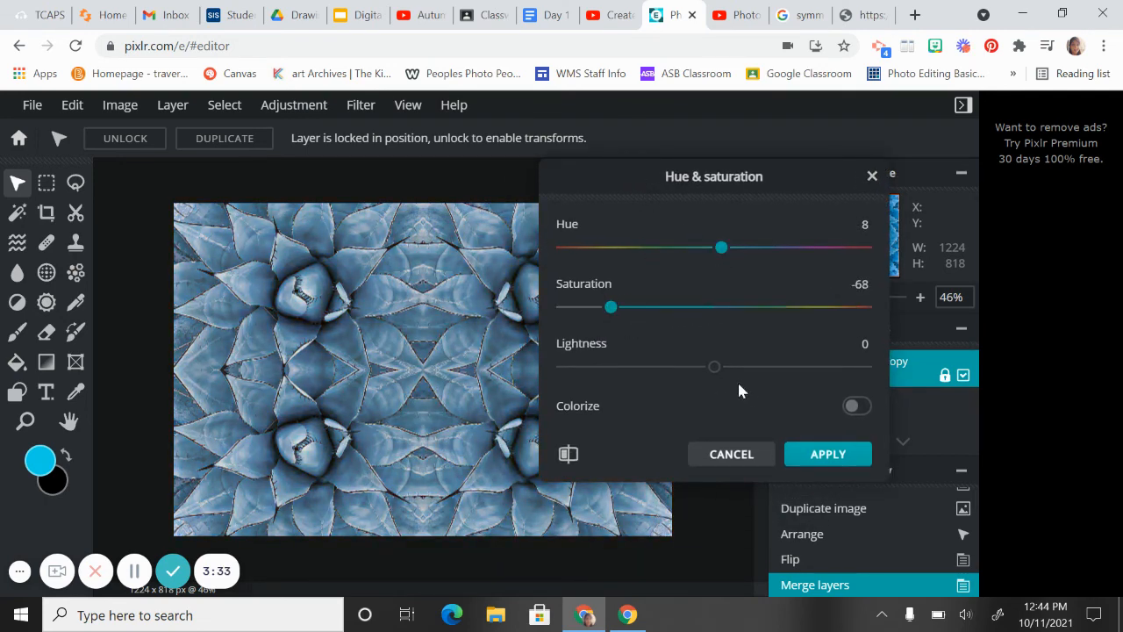
{"action": "mouse_move", "coordinate": [715, 366]}
{"action": "left_mouse_down"}
{"action": "mouse_move", "coordinate": [775, 367]}
{"action": "mouse_move", "coordinate": [701, 371]}
{"action": "left_mouse_up"}
{"action": "left_click_drag", "start_coordinate": [618, 309], "coordinate": [642, 314]}
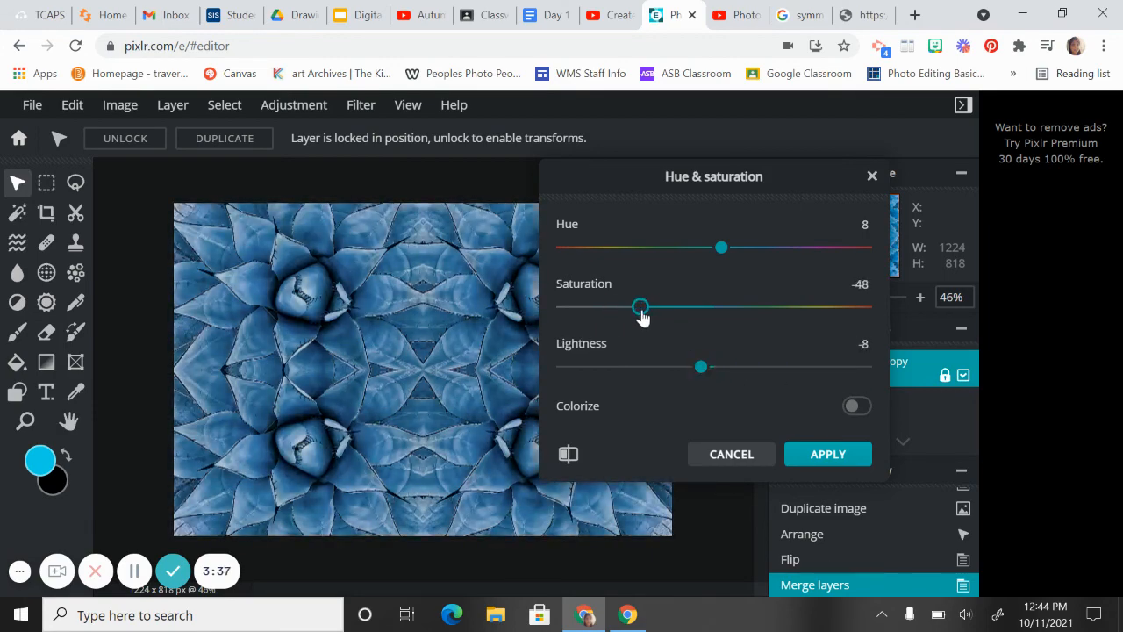
{"action": "mouse_move", "coordinate": [728, 254]}
{"action": "left_mouse_down"}
{"action": "mouse_move", "coordinate": [772, 254]}
{"action": "mouse_move", "coordinate": [745, 263]}
{"action": "left_mouse_up"}
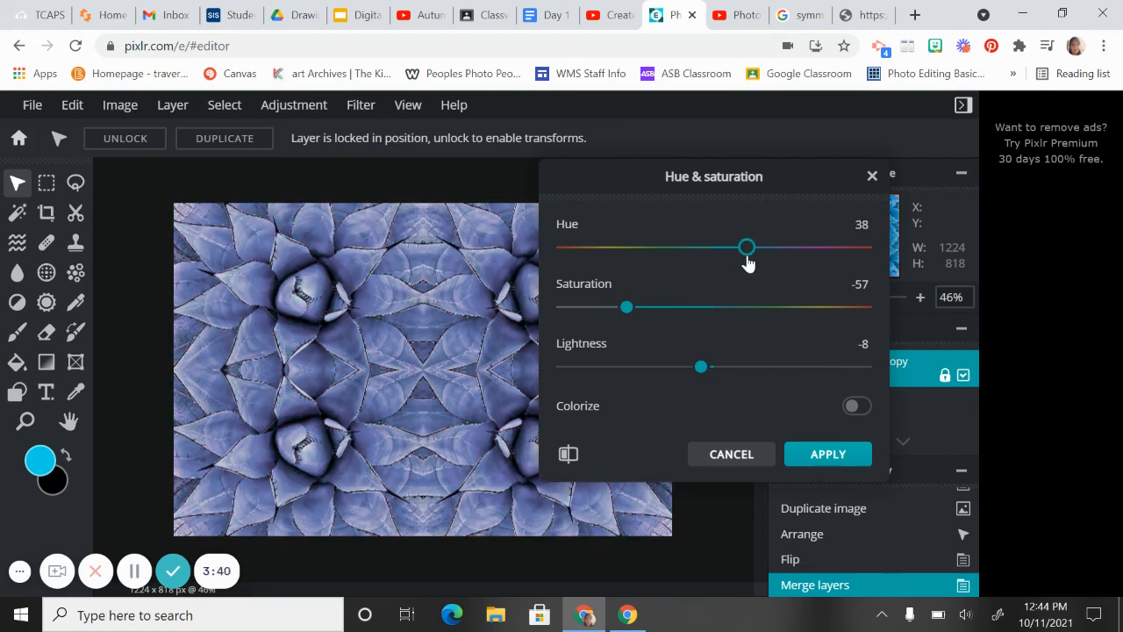
{"action": "left_click", "coordinate": [811, 465]}
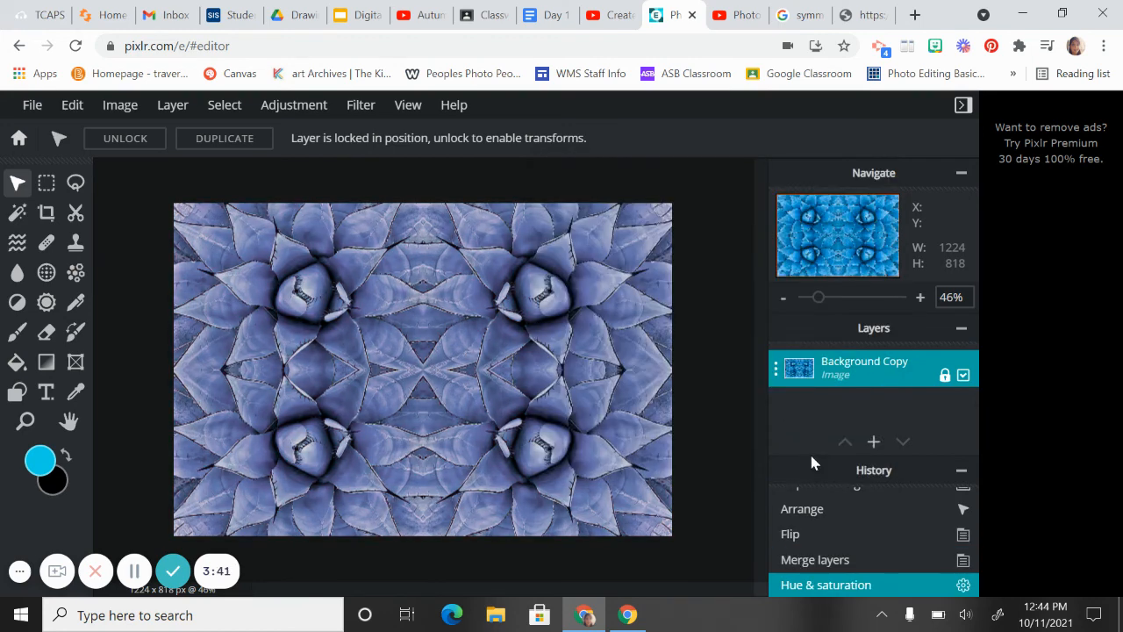
Save the finished image as a JPG named symmetry1 and download it
{"action": "left_click", "coordinate": [32, 104]}
{"action": "left_click", "coordinate": [40, 253]}
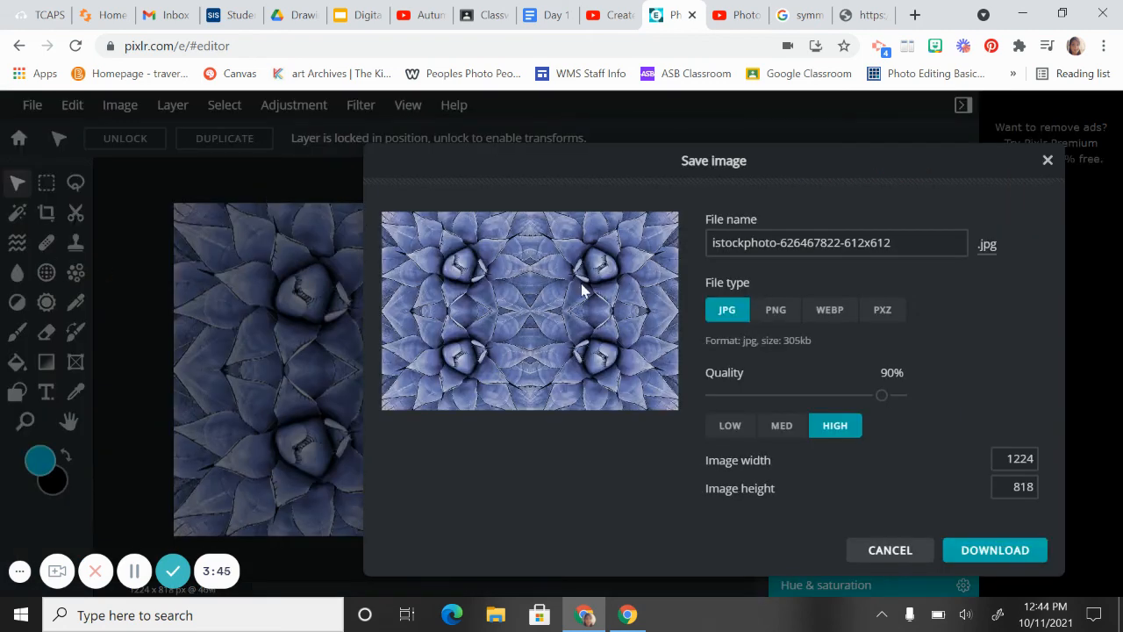
{"action": "double_click", "coordinate": [747, 243]}
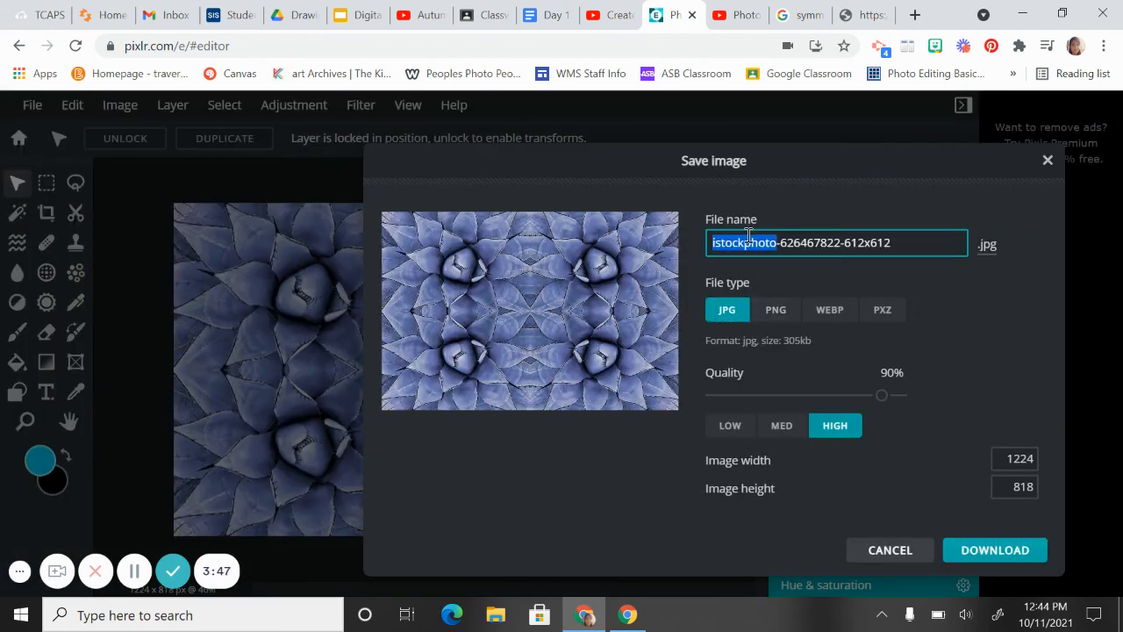
{"action": "triple_click", "coordinate": [747, 237]}
{"action": "type", "text": "symmet"}
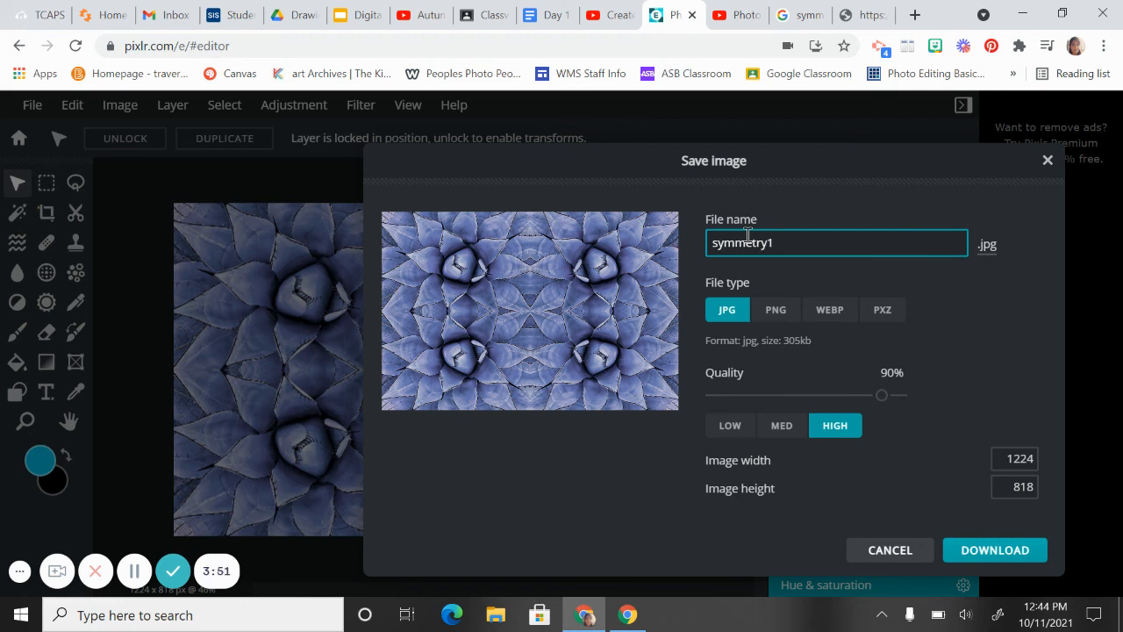
{"action": "type", "text": "ry1"}
{"action": "left_click", "coordinate": [994, 550]}
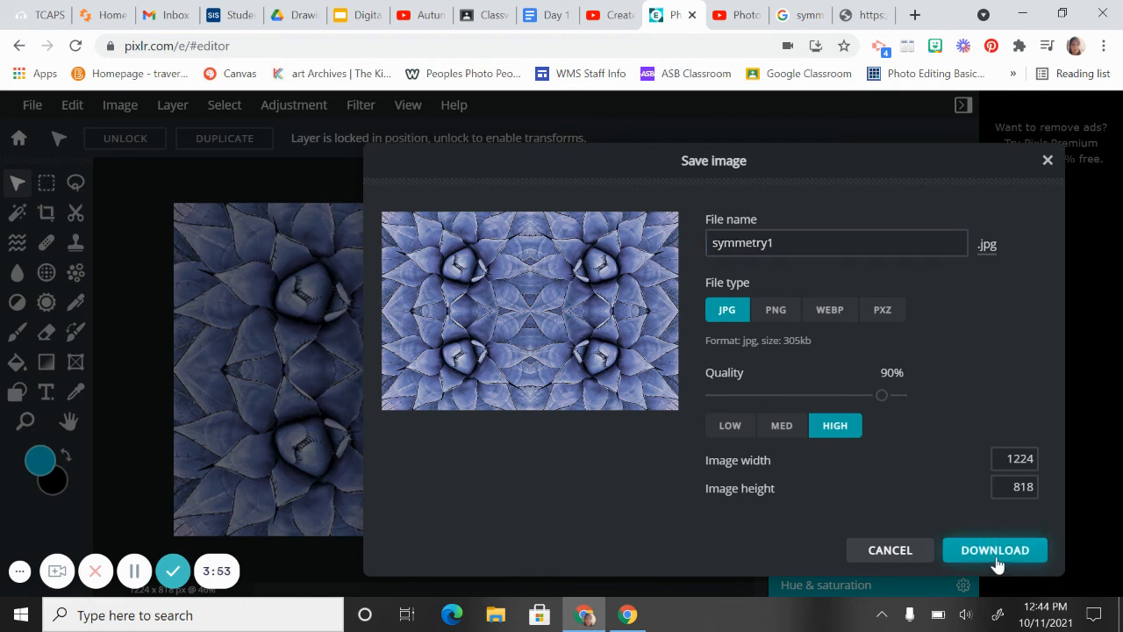